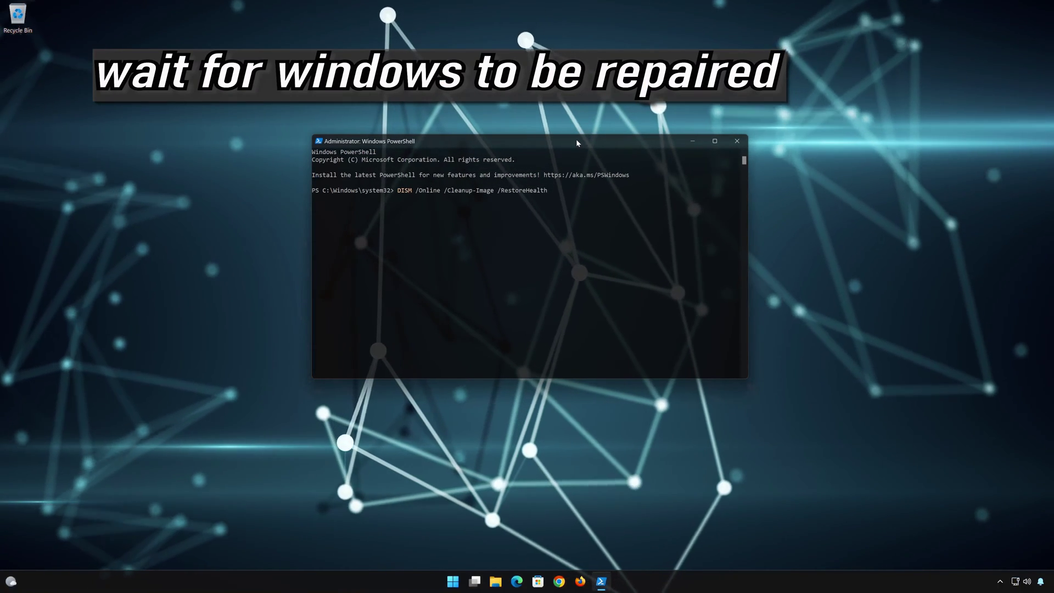
- Run the DISM /Online /Cleanup-Image /RestoreHealth repair command and exit the PowerShell session
key(Return)
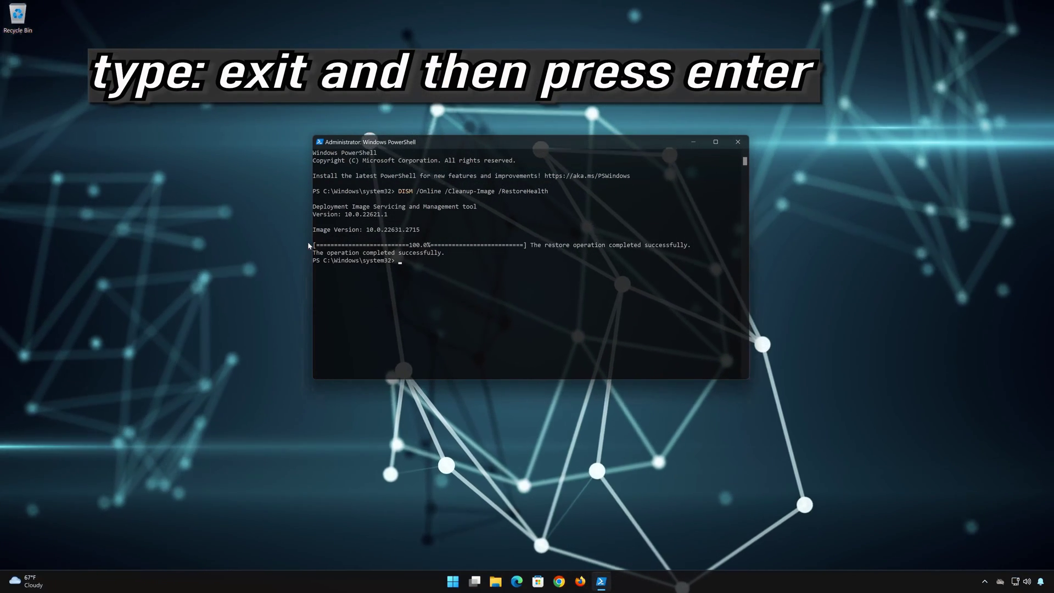
text(exit)
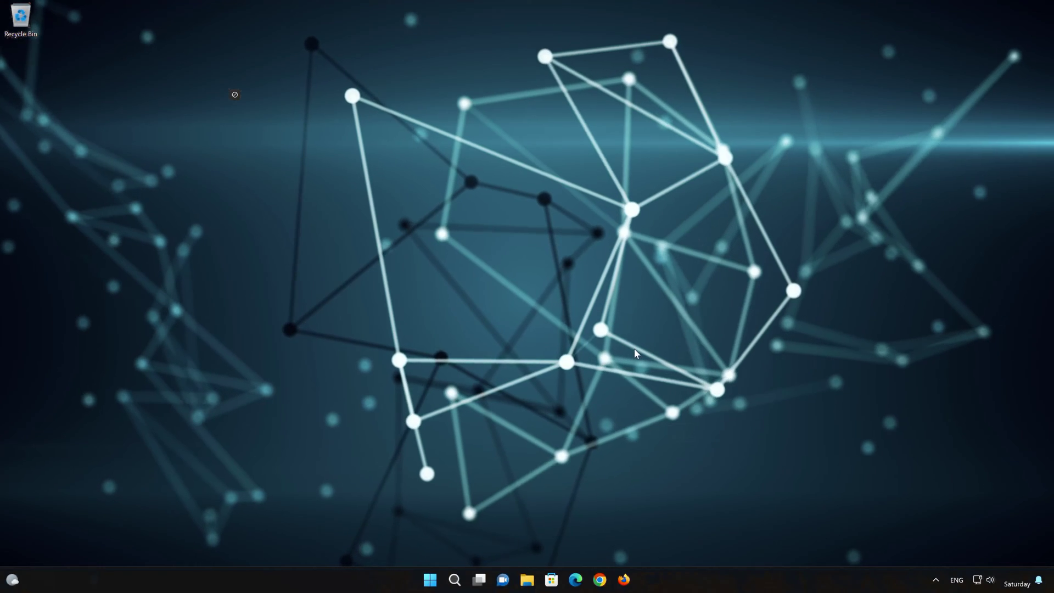
- Open the Other troubleshooters page under System > Troubleshoot in Windows Settings
click(432, 585)
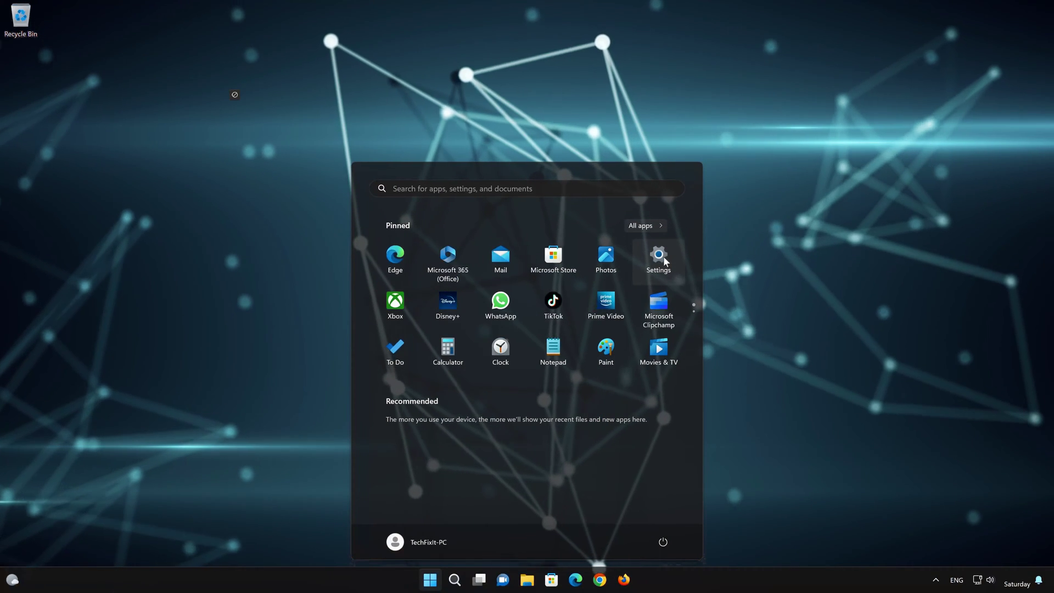
click(658, 258)
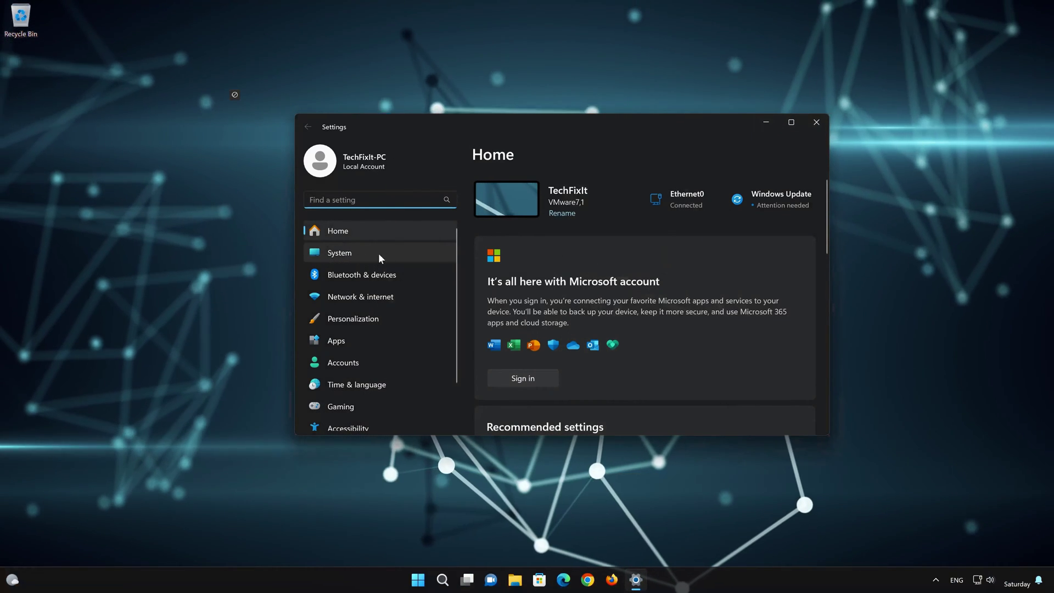
click(376, 254)
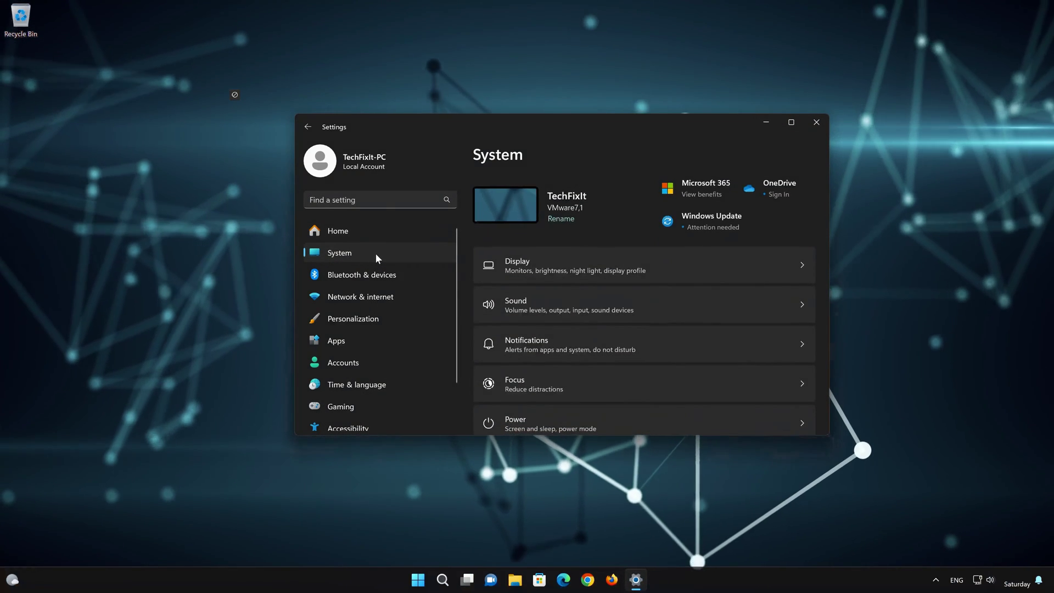
scroll(646, 337, down, 3)
scroll(646, 340, down, 3)
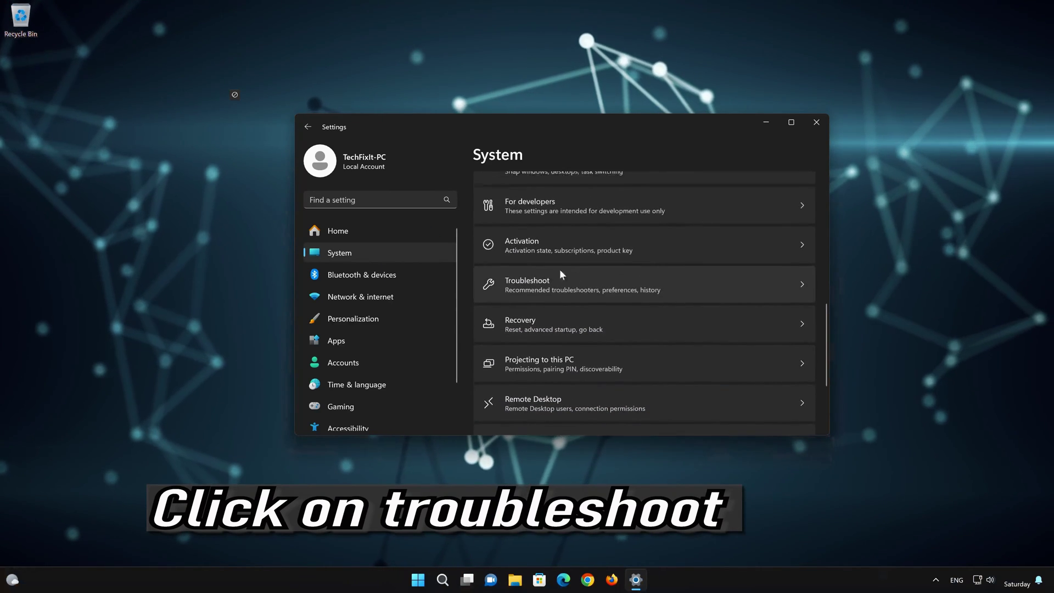
scroll(544, 291, up, 1)
click(538, 305)
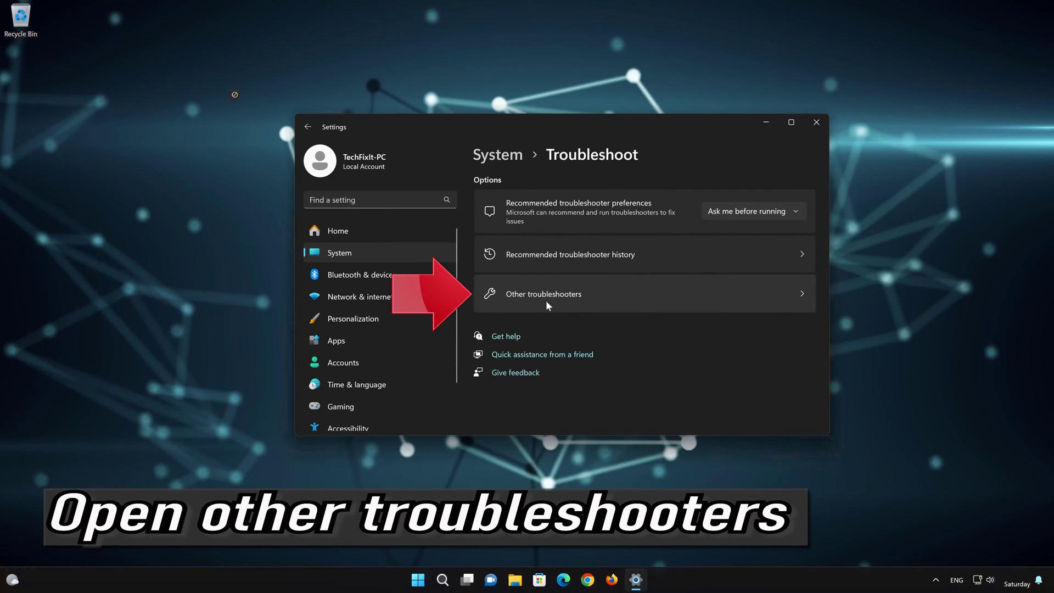
click(545, 311)
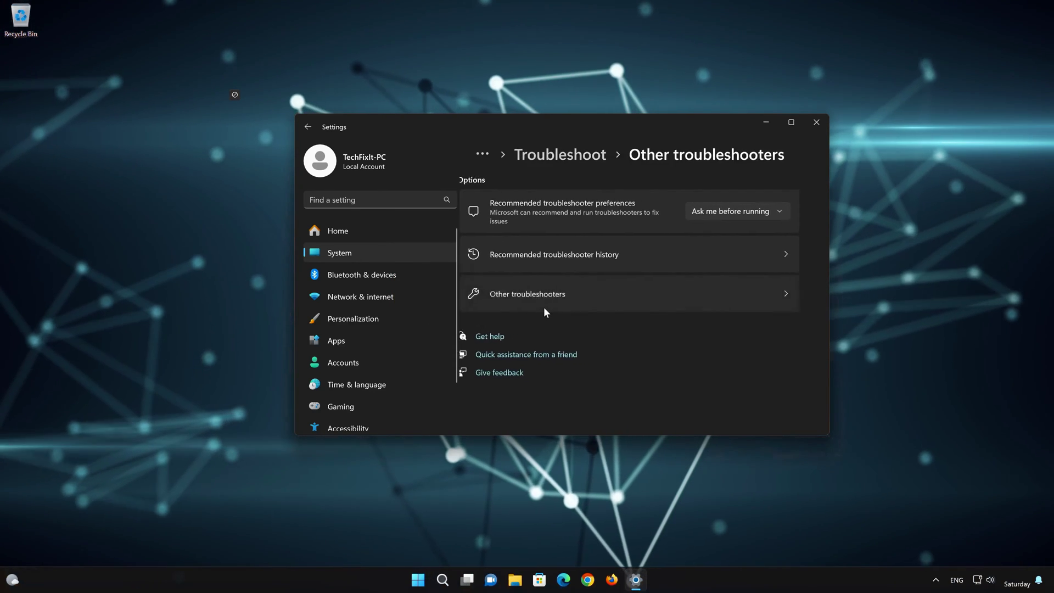
- Run the Background Intelligent Transfer Service troubleshooter, agree to the diagnostics, answer that the problem is solved, and close Get Help
scroll(545, 311, down, 2)
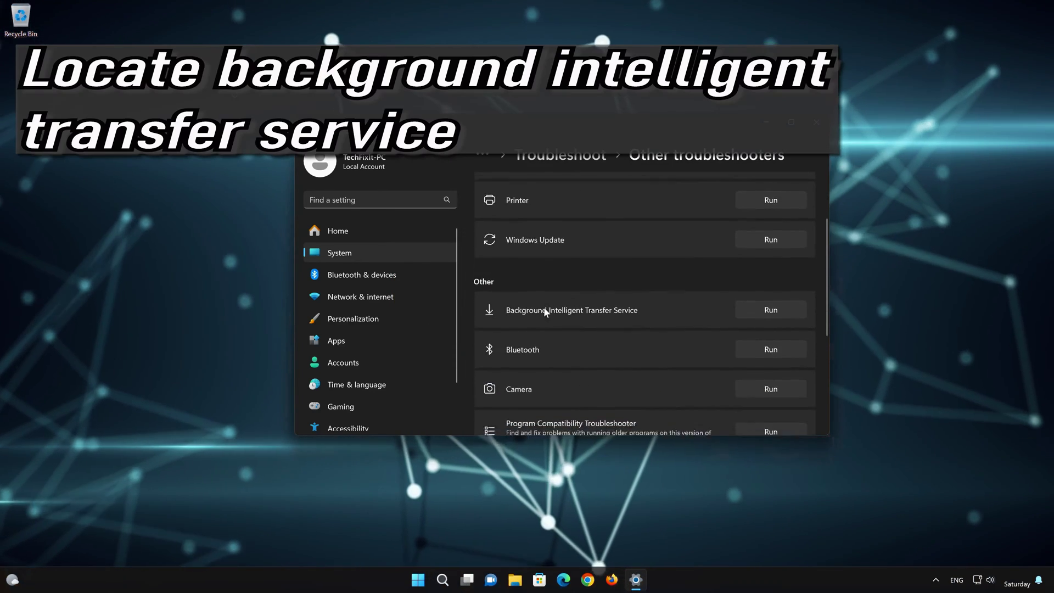
scroll(555, 301, up, 1)
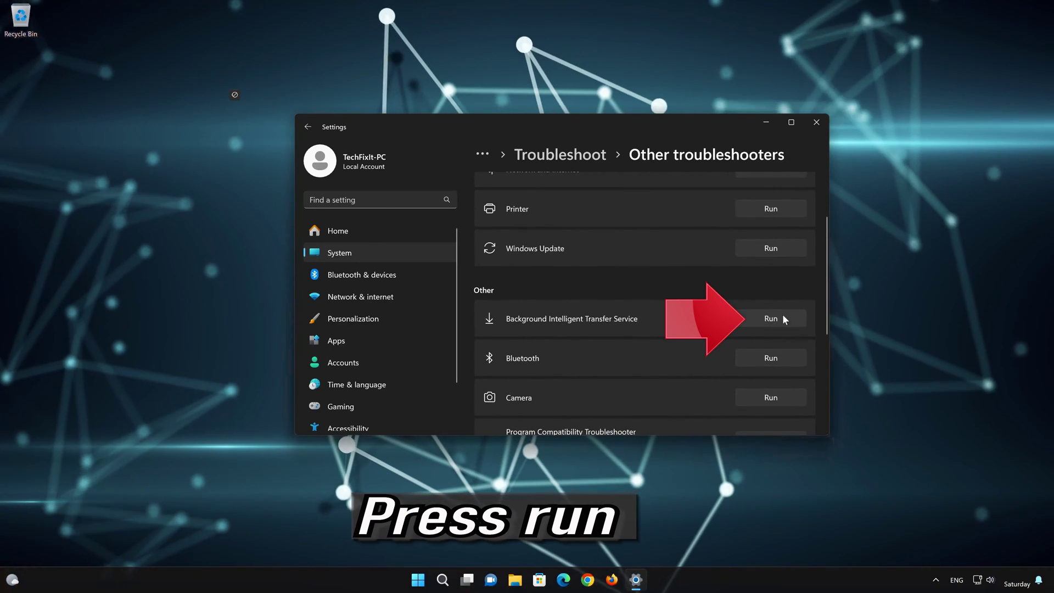
click(771, 318)
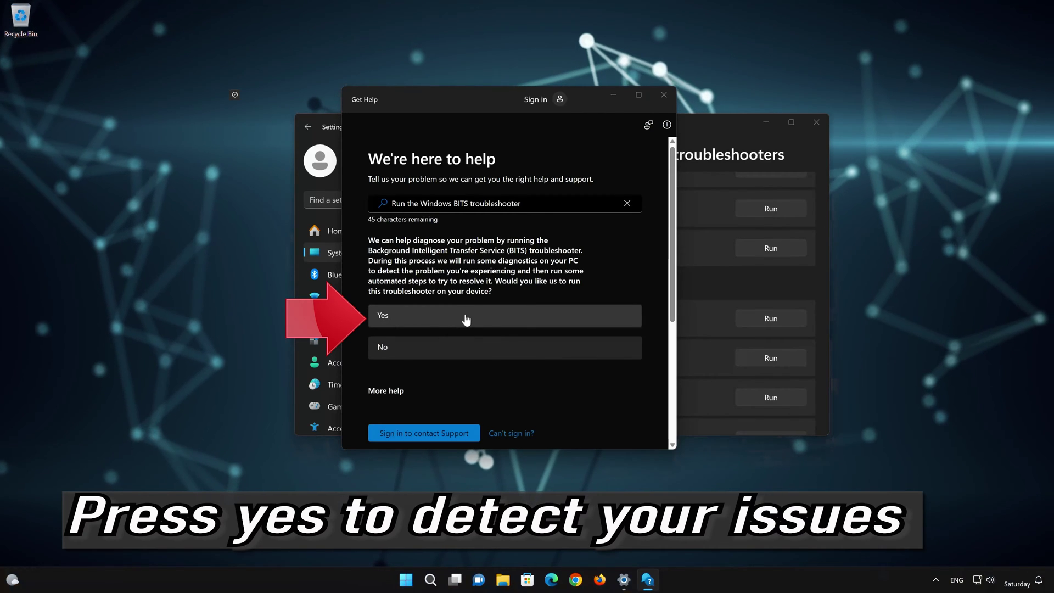
click(465, 317)
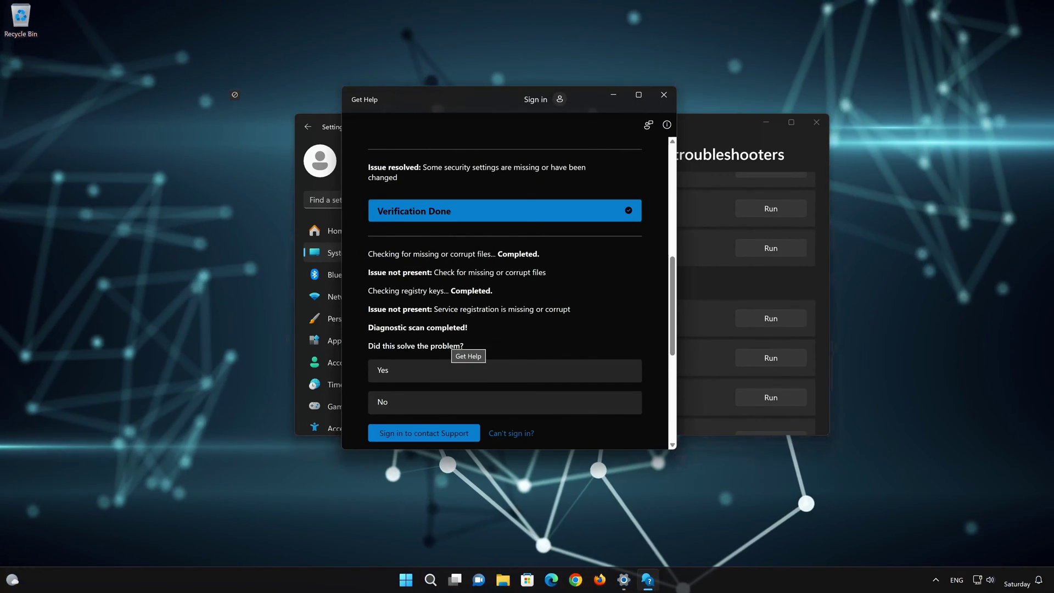
click(429, 378)
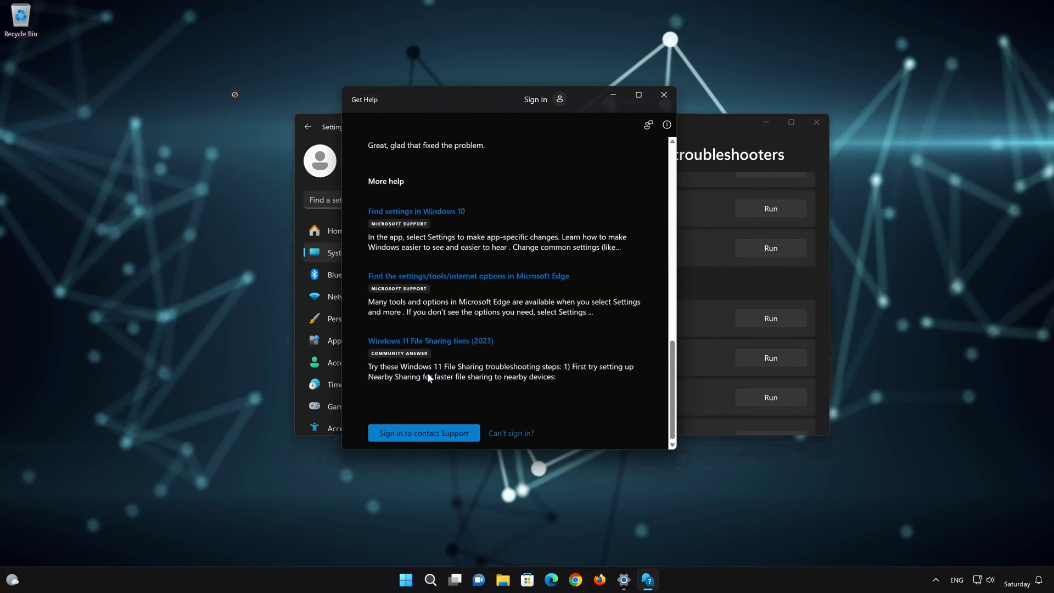
click(664, 95)
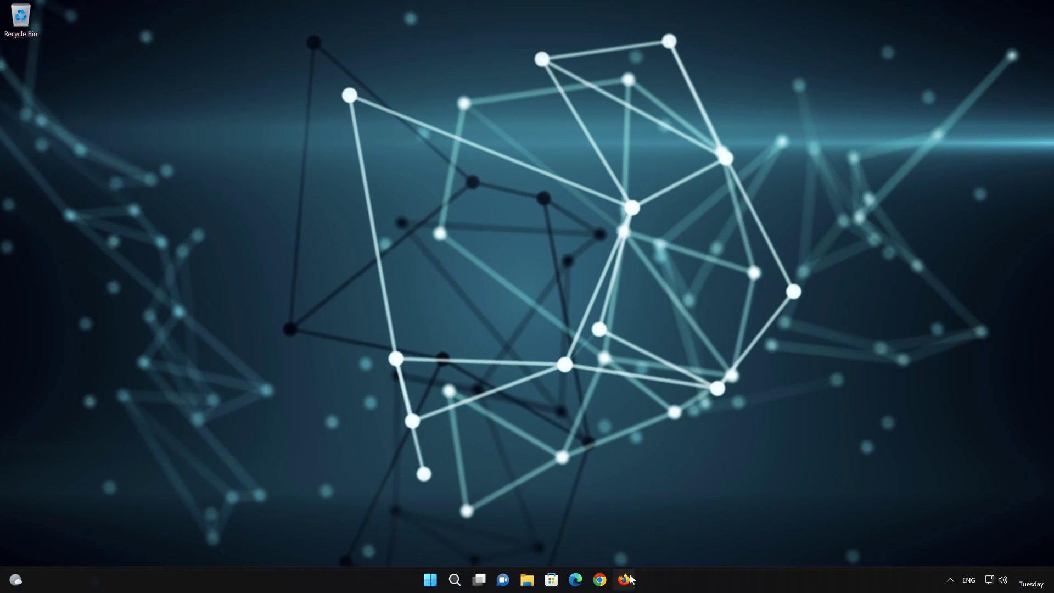
click(630, 579)
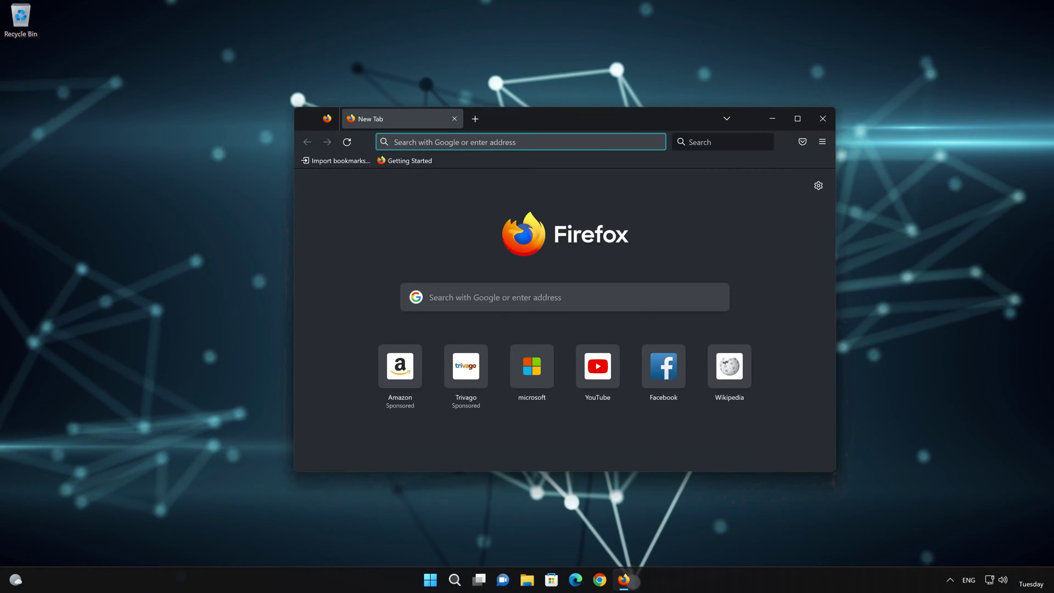
right_click(490, 143)
click(521, 233)
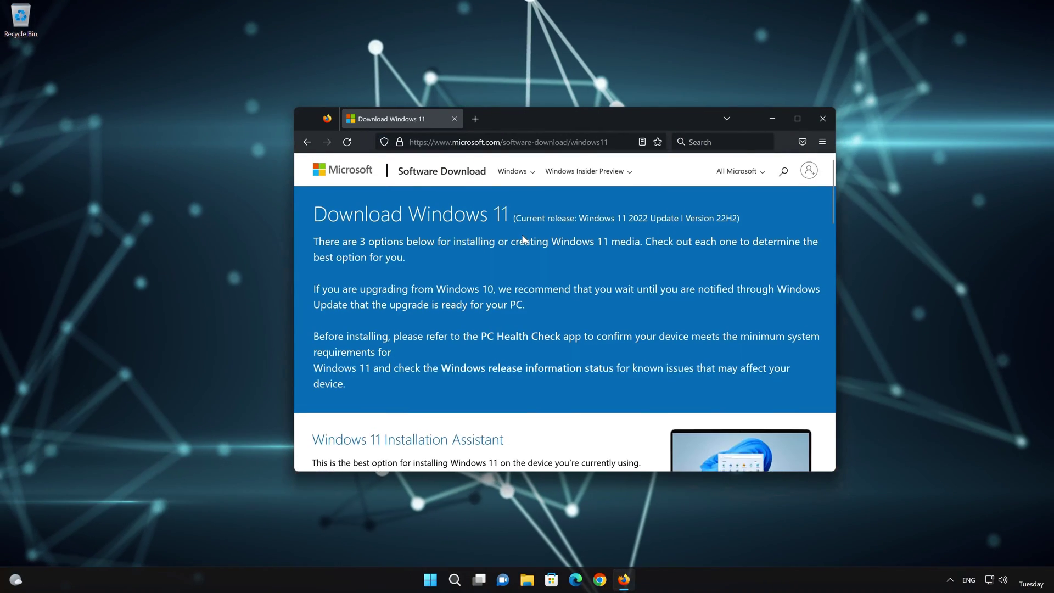
- Download the media creation tool offered under Create Windows 11 Installation Media and close the browser
scroll(522, 240, down, 5)
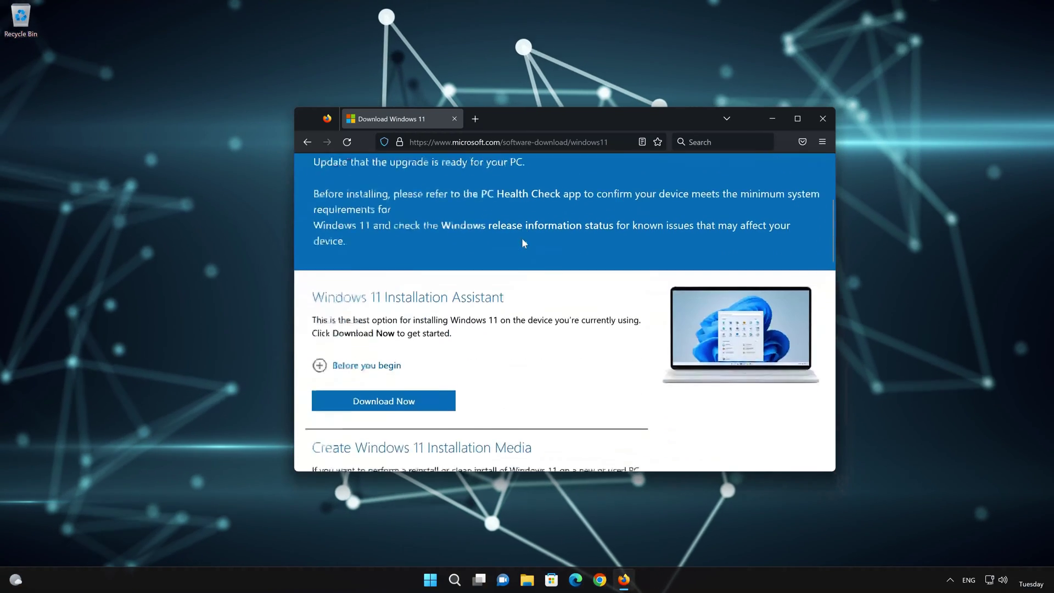
scroll(524, 244, down, 3)
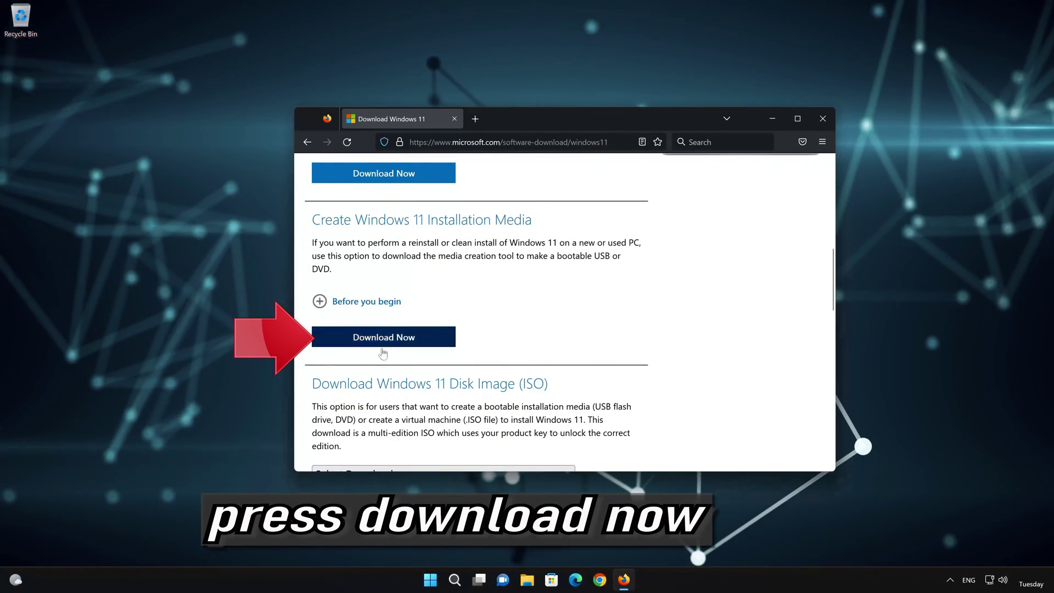
click(404, 341)
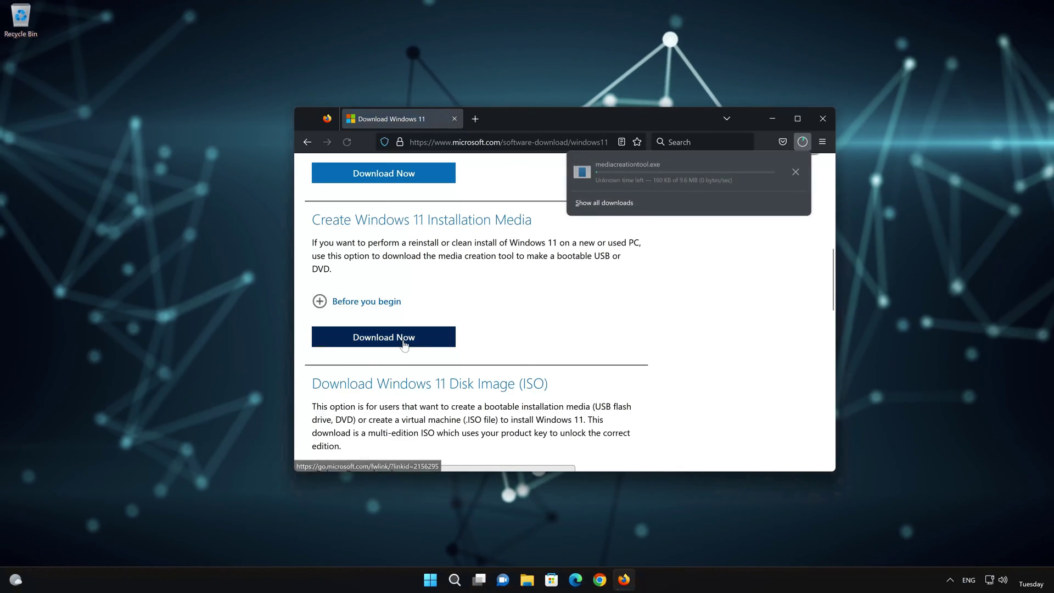
click(820, 119)
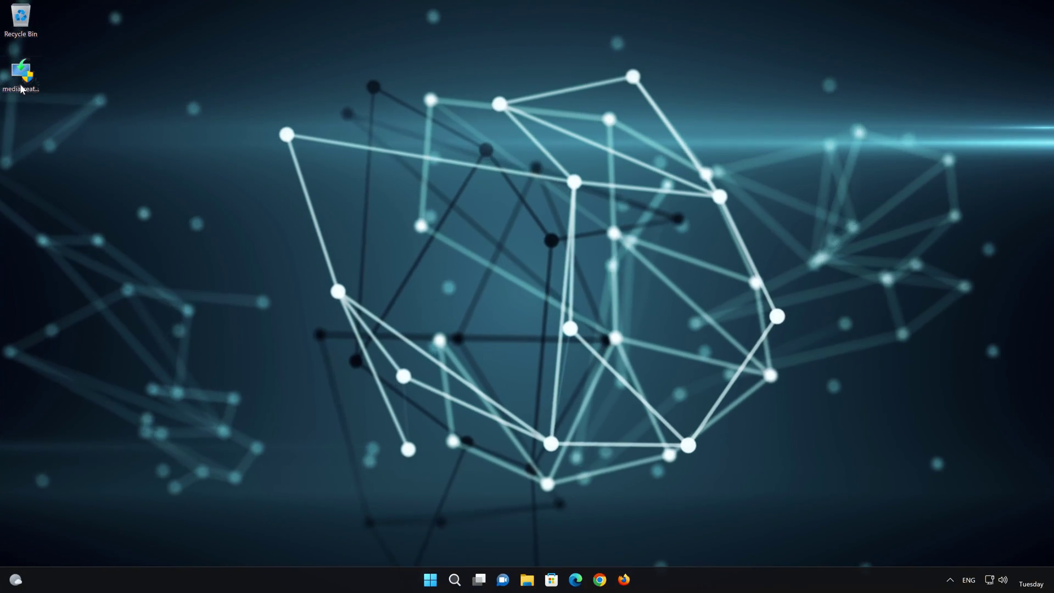
- Launch the downloaded mediacreationtool with administrator permission, accept its license terms, and keep the recommended language and edition
double_click(20, 86)
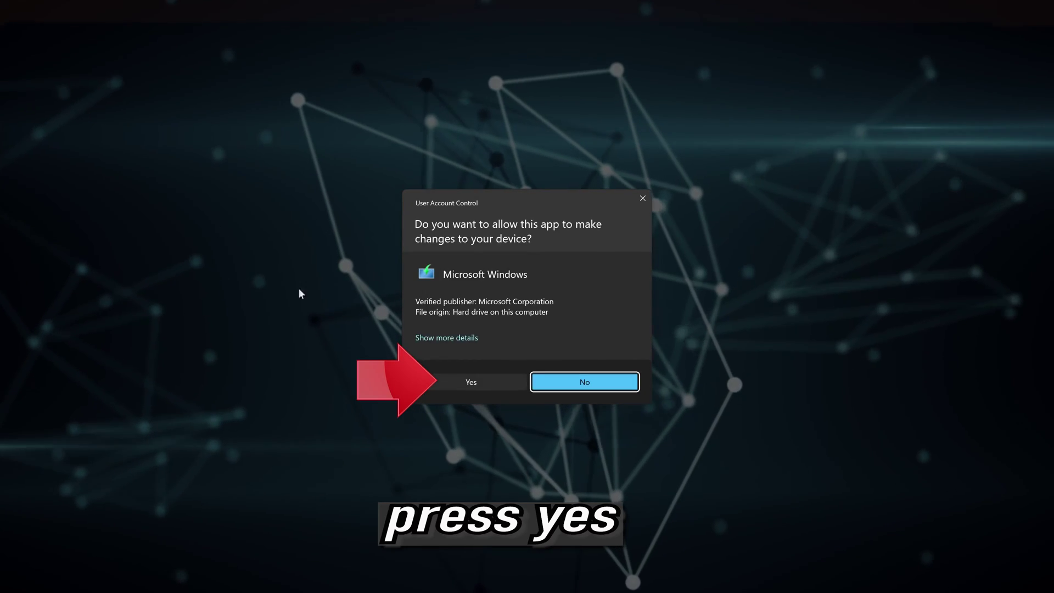
click(464, 386)
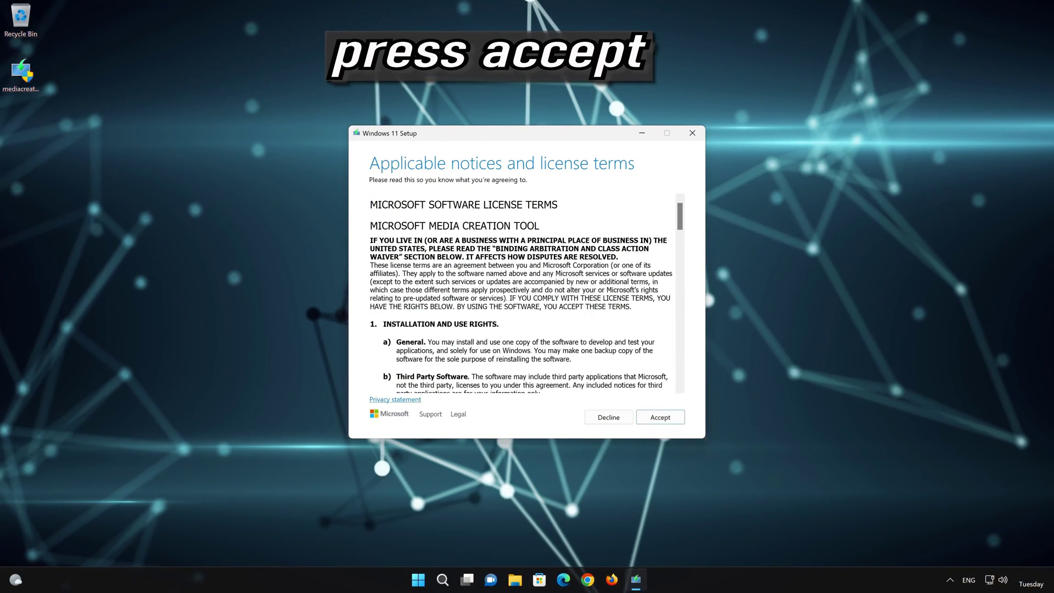
click(667, 420)
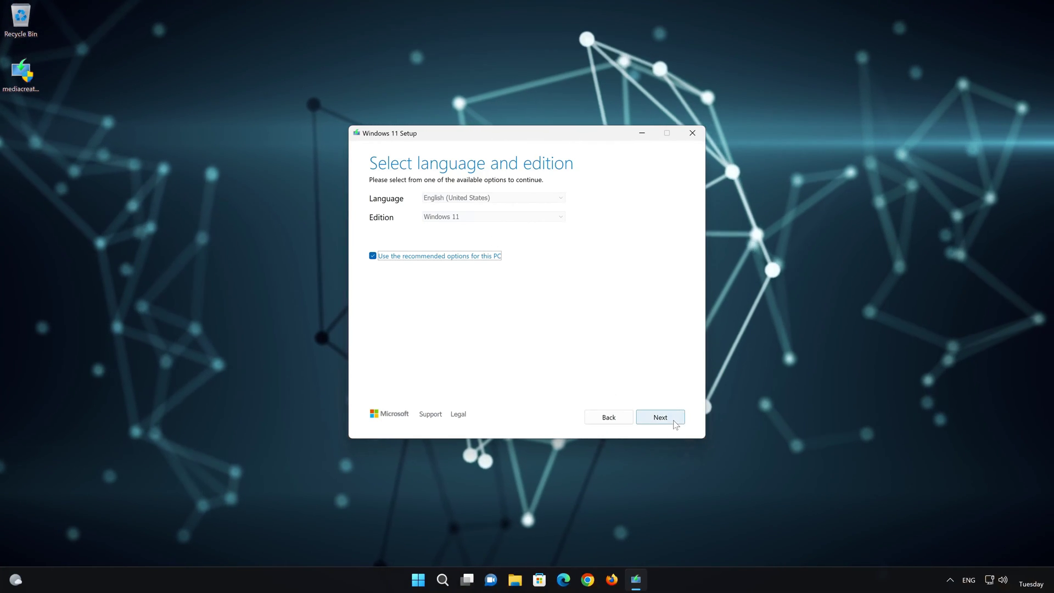
click(674, 422)
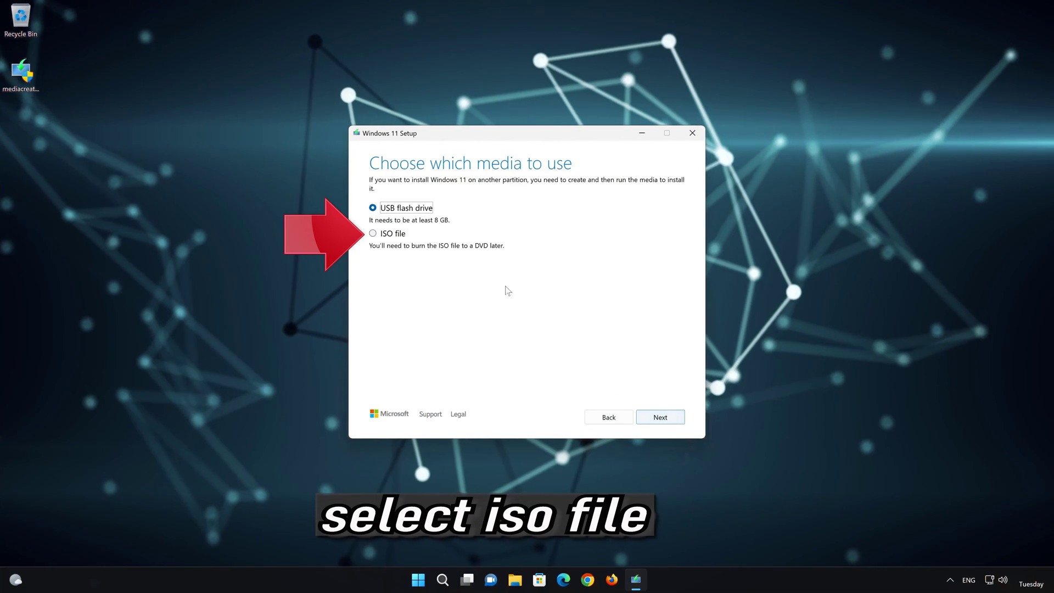
- Create the installation media as an ISO file named Windows 11 on the Desktop and finish the media creation wizard
click(373, 234)
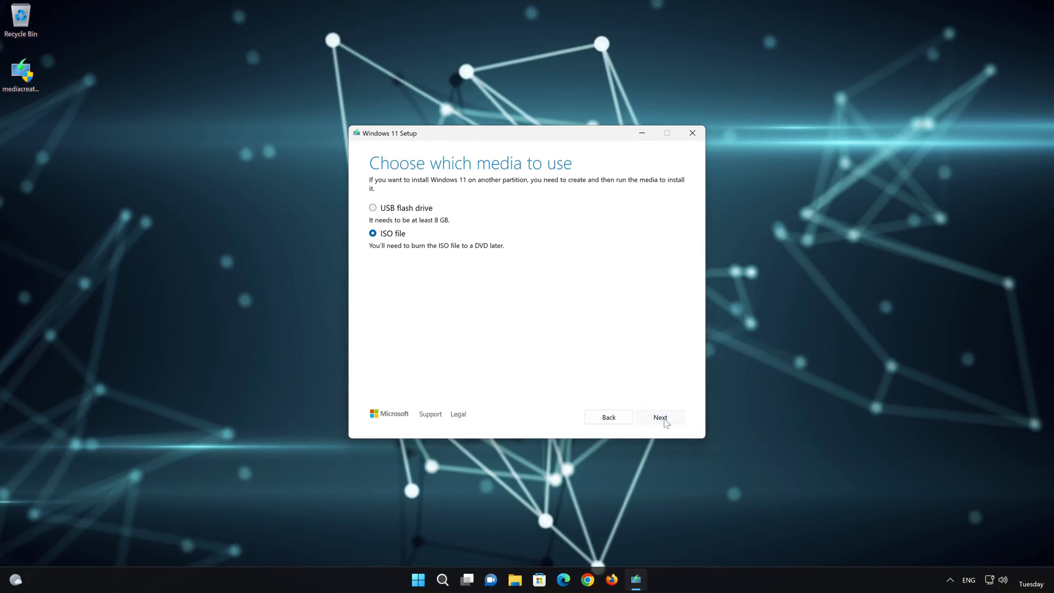
click(665, 421)
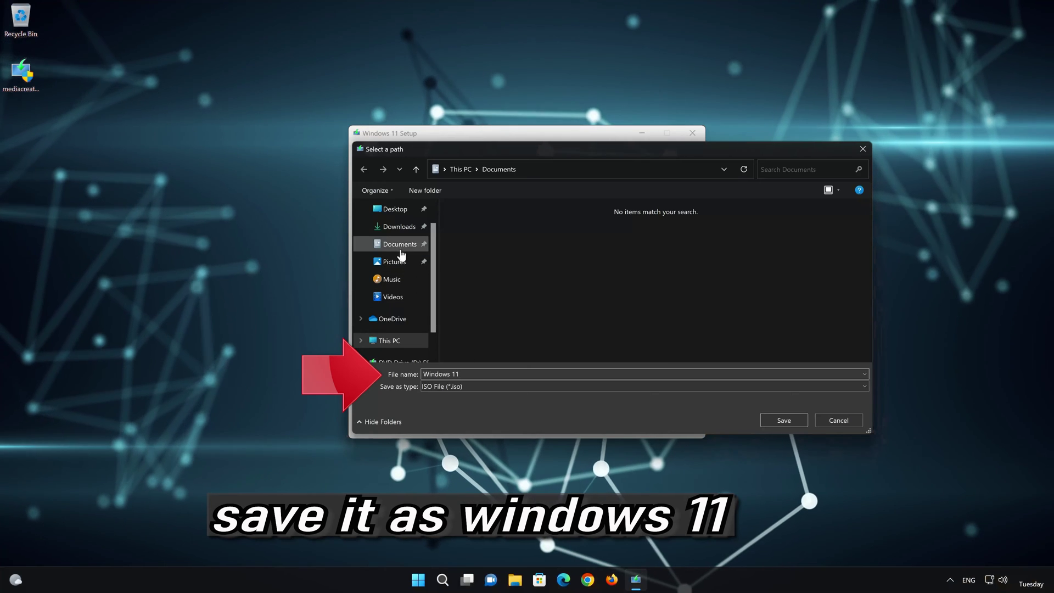
click(402, 215)
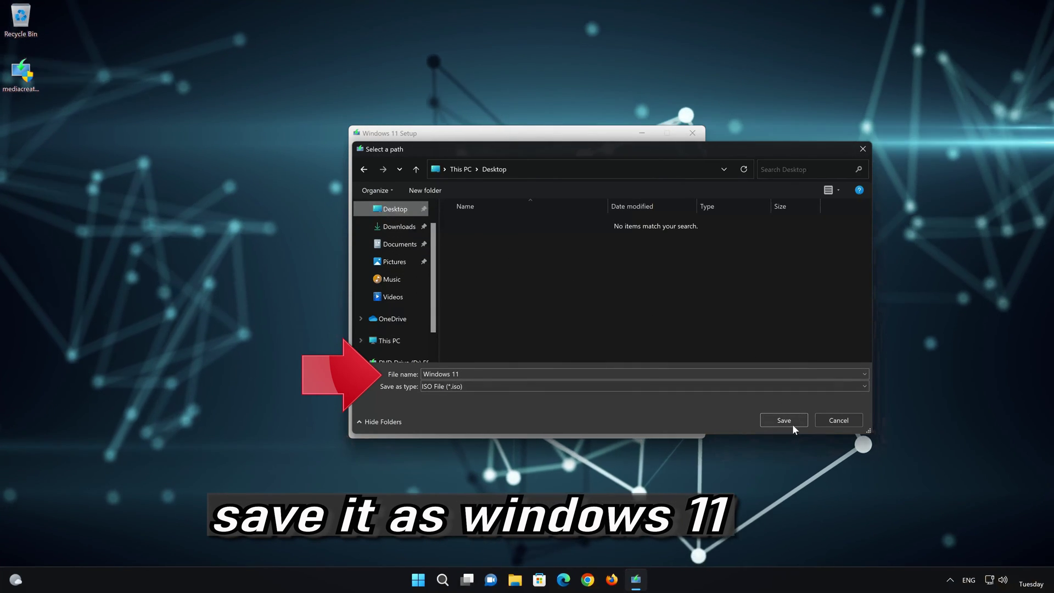
click(793, 419)
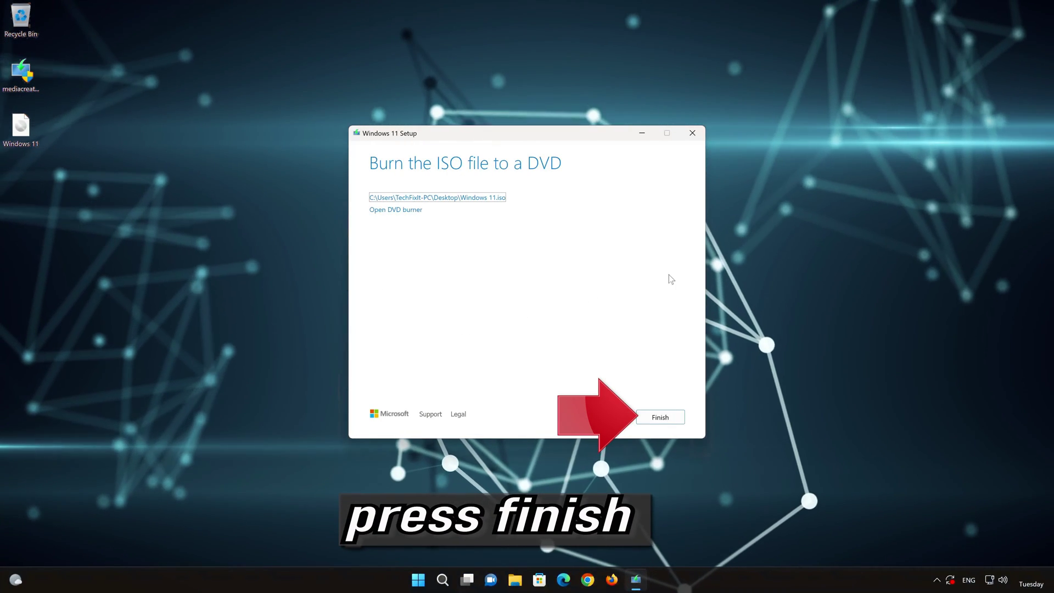
click(658, 421)
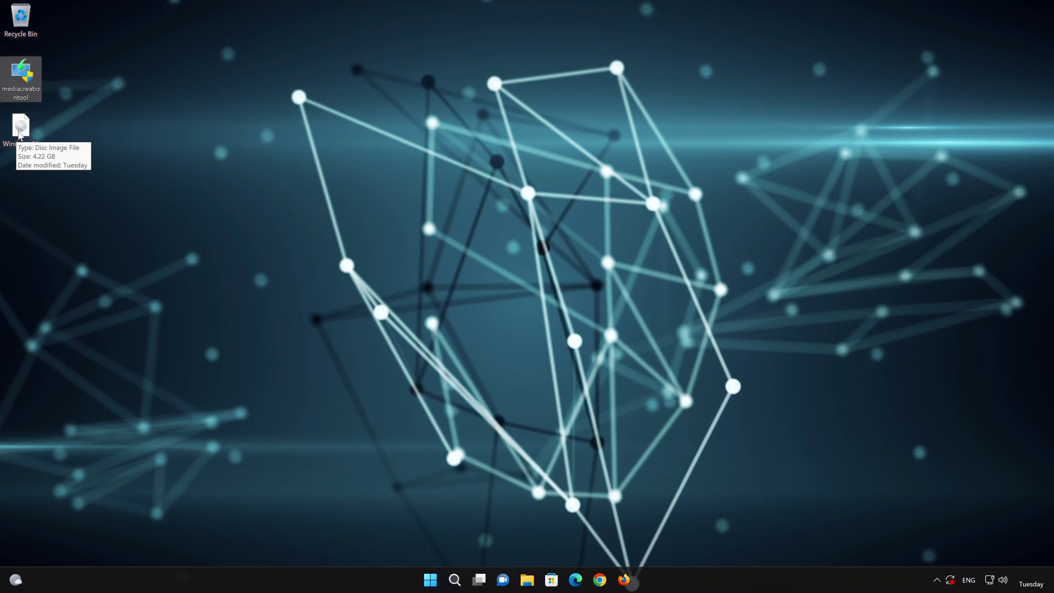
- Mount the Windows 11 ISO from the desktop, launch its setup application with administrator permission, and close the drive's folder window
double_click(19, 127)
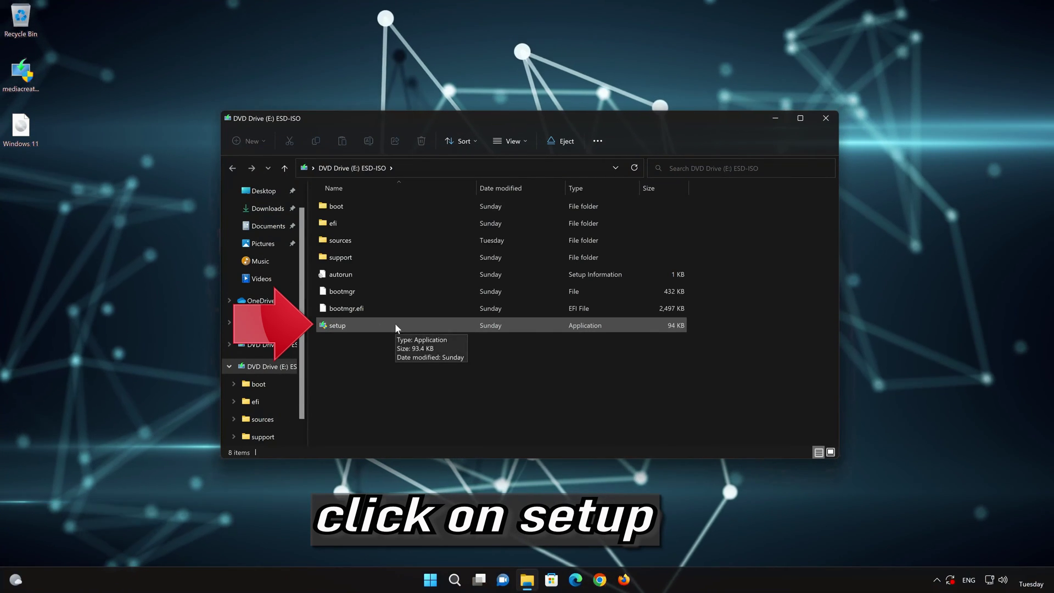
double_click(396, 327)
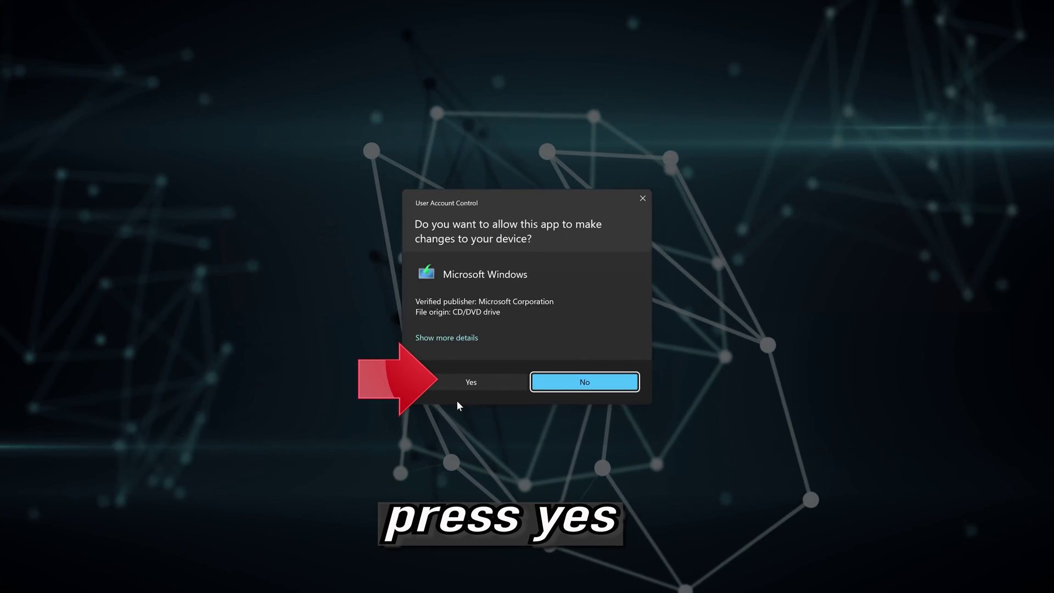
click(466, 383)
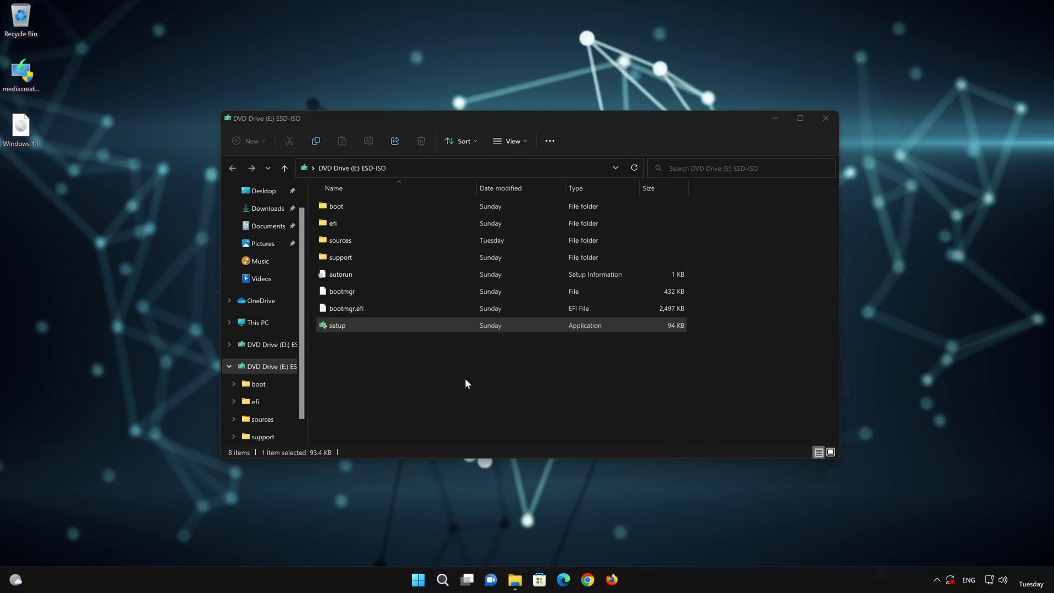
click(821, 117)
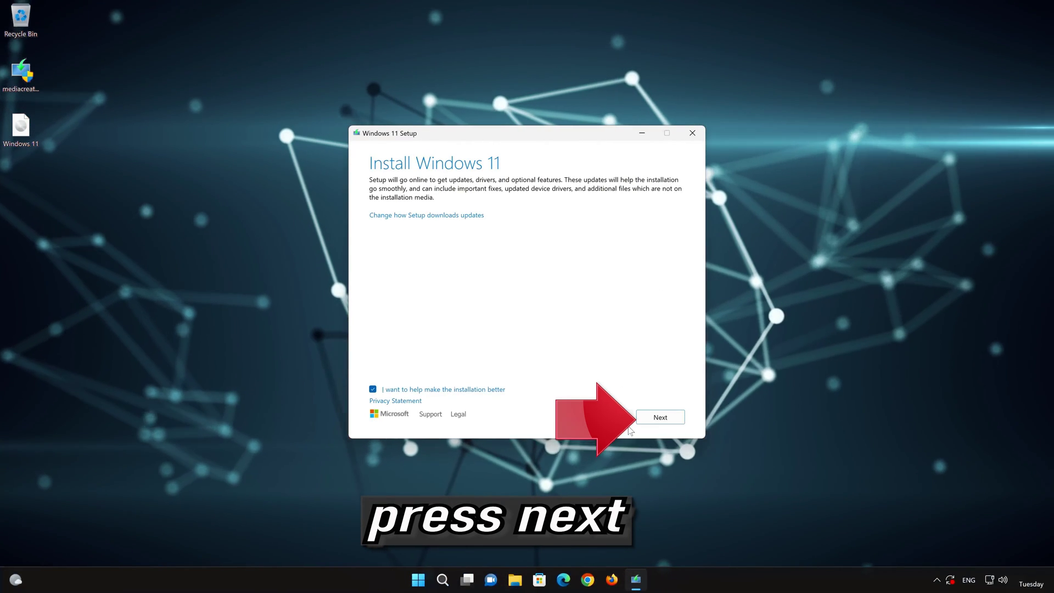
- Proceed through Windows 11 Setup, accept the license terms, and start installing Windows 11 Pro while keeping personal files and apps
click(661, 418)
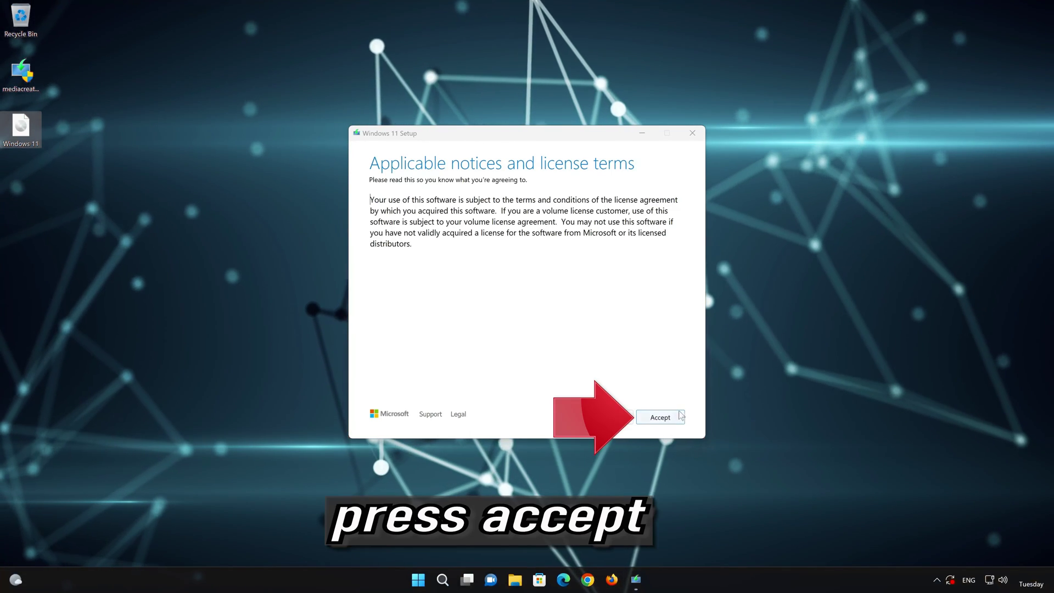
click(661, 419)
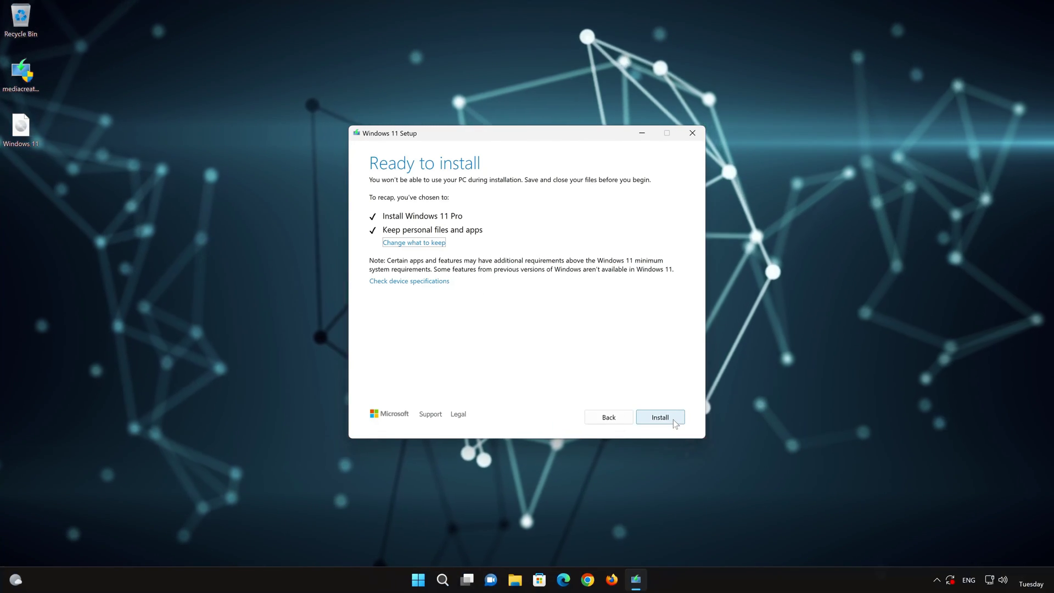
click(673, 419)
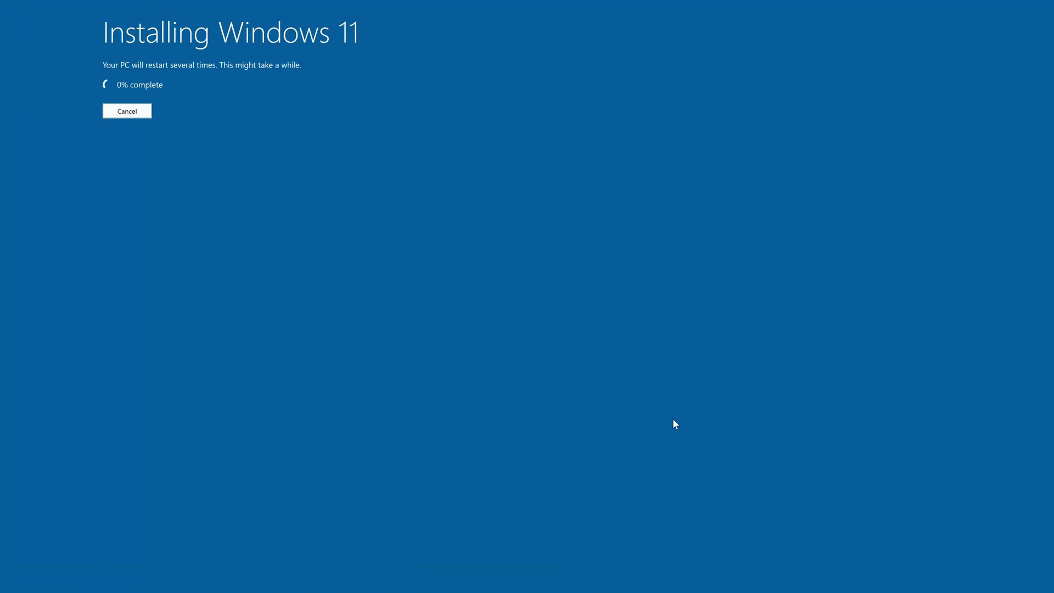